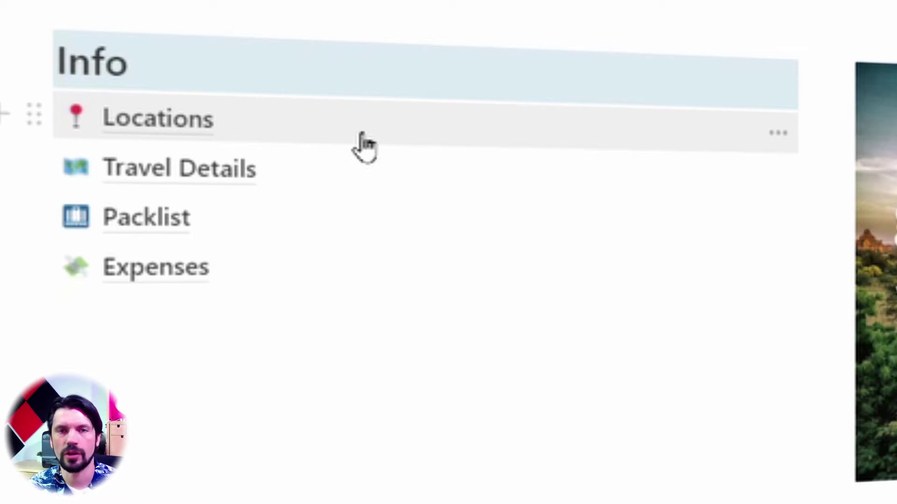
# Step: Open the Locations database and switch its view from All Locations to the Holiday View gallery
pyautogui.click(364, 145)
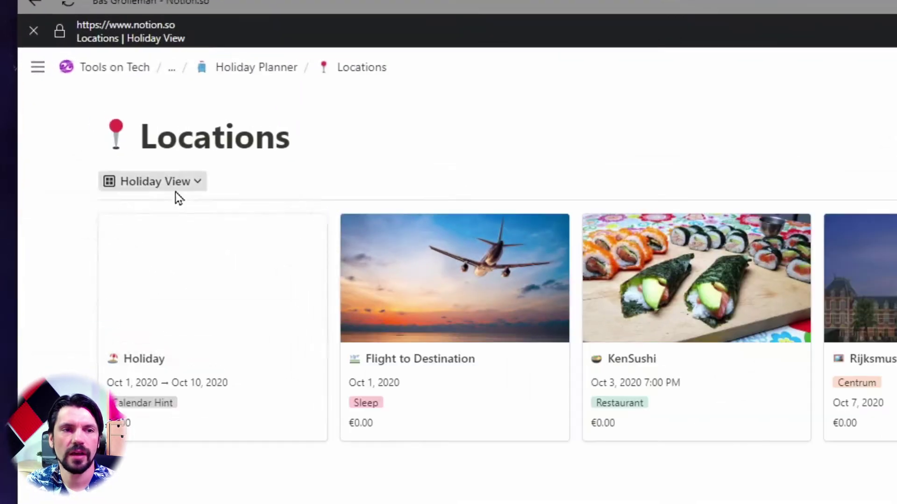
pyautogui.click(91, 112)
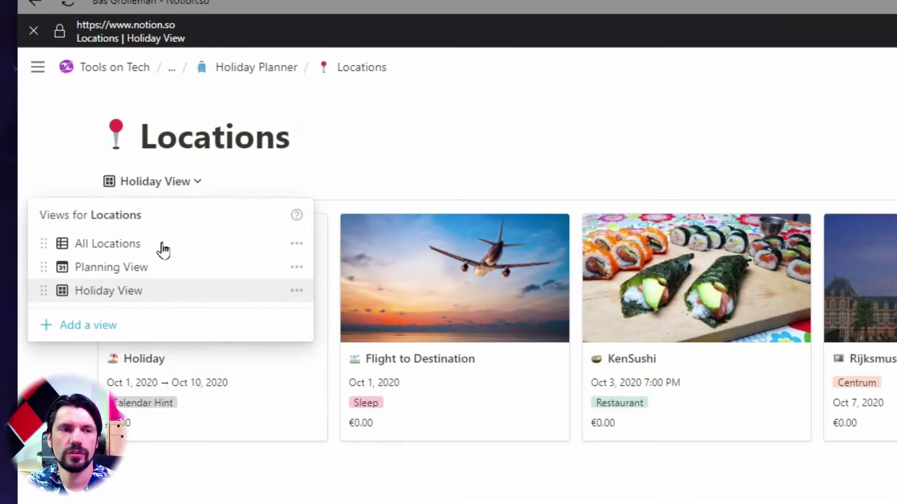
pyautogui.click(86, 145)
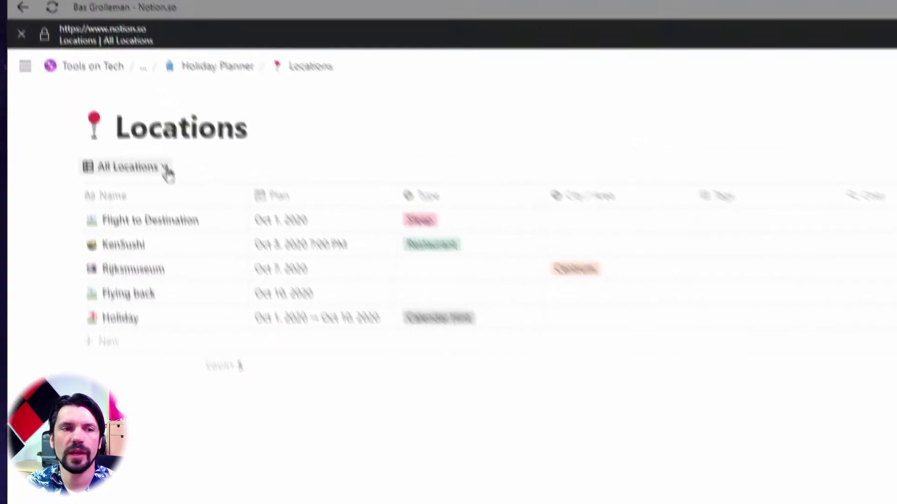
pyautogui.click(196, 182)
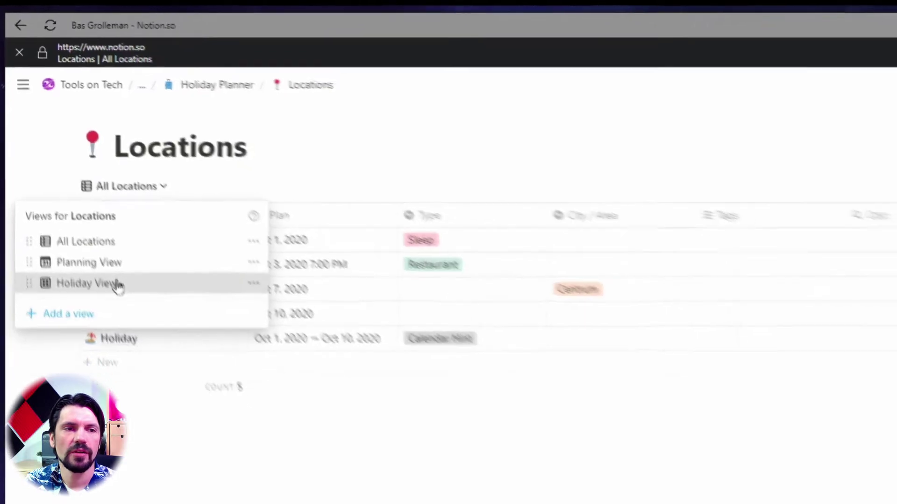
pyautogui.click(117, 286)
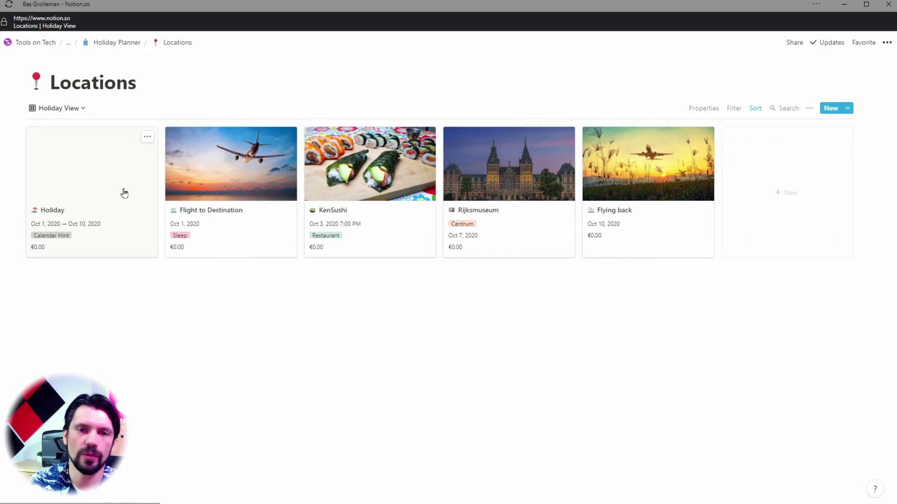
# Step: Preview the KenSushi page and bring up the choices for its Type property
pyautogui.click(355, 177)
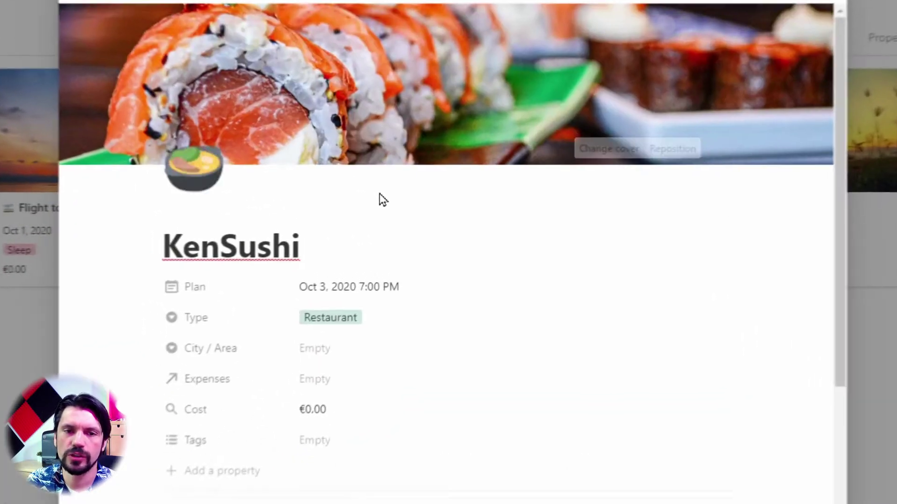
pyautogui.scroll(-2, 379, 200)
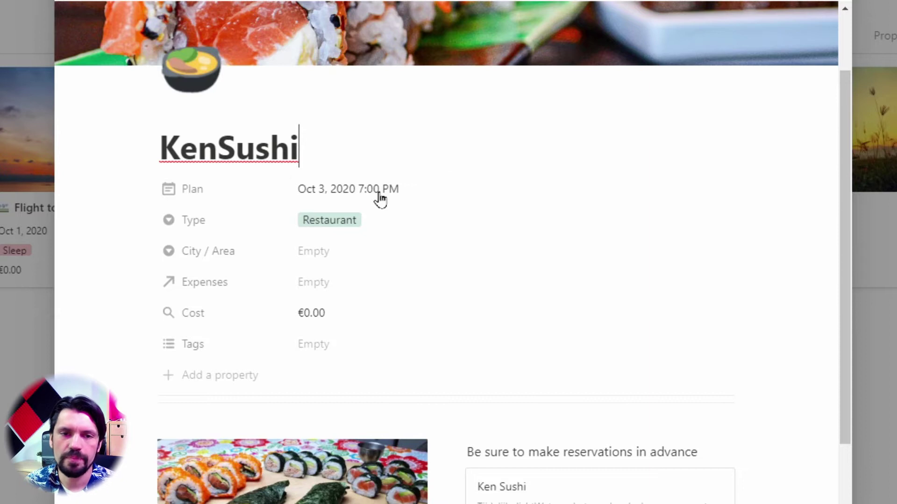
pyautogui.click(393, 220)
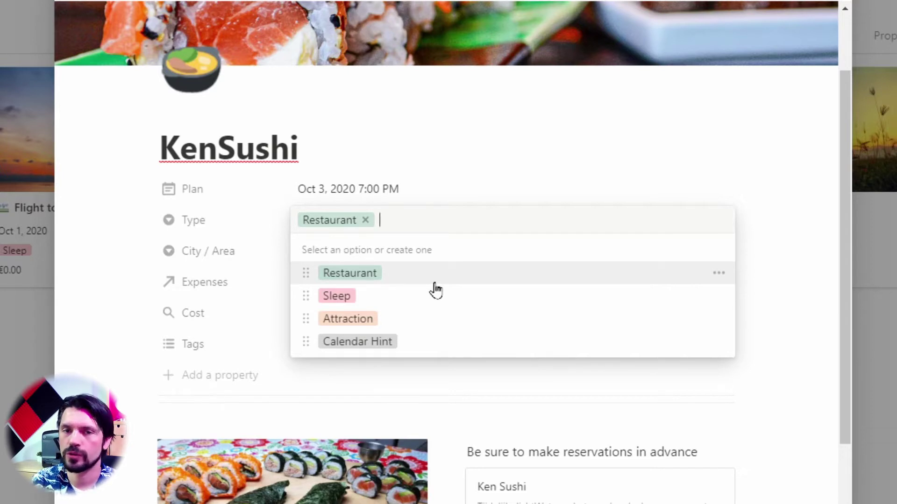
pyautogui.click(137, 376)
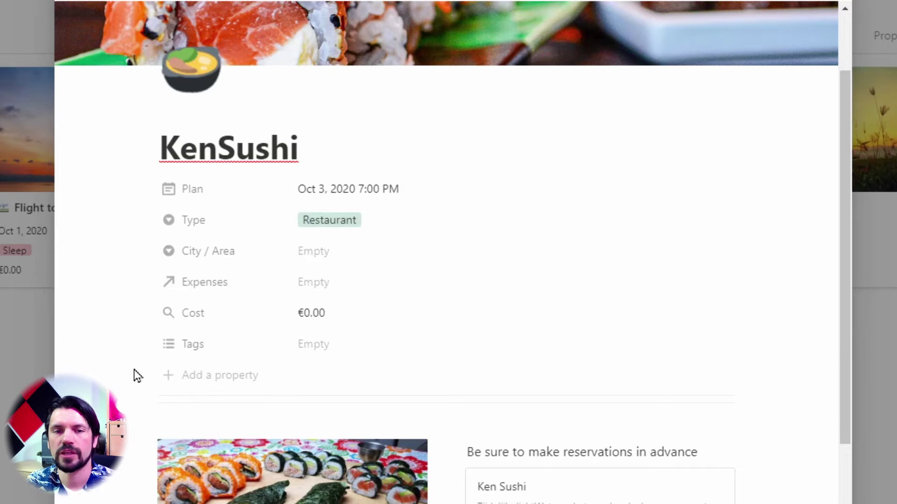
pyautogui.click(332, 260)
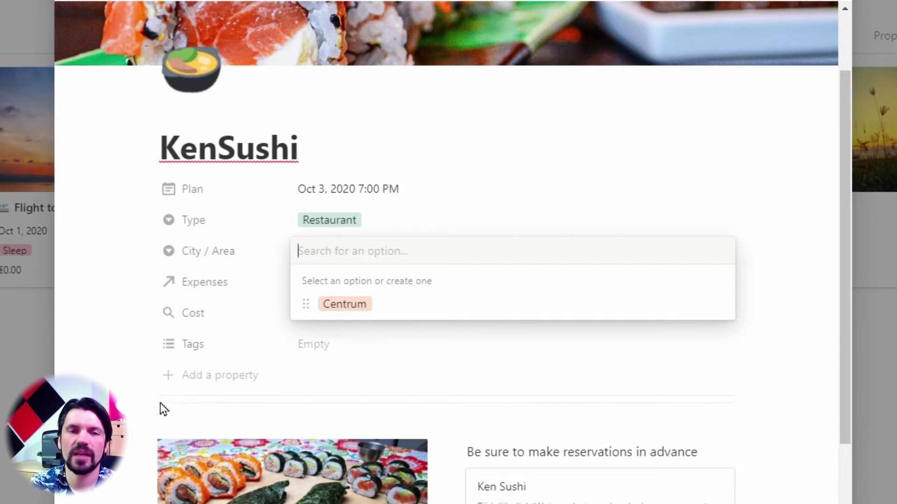
pyautogui.click(142, 419)
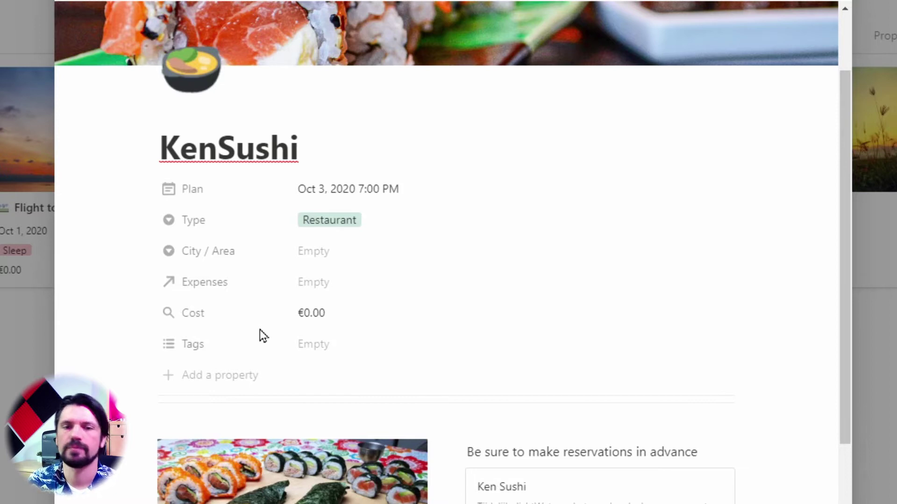
pyautogui.scroll(-4, 355, 330)
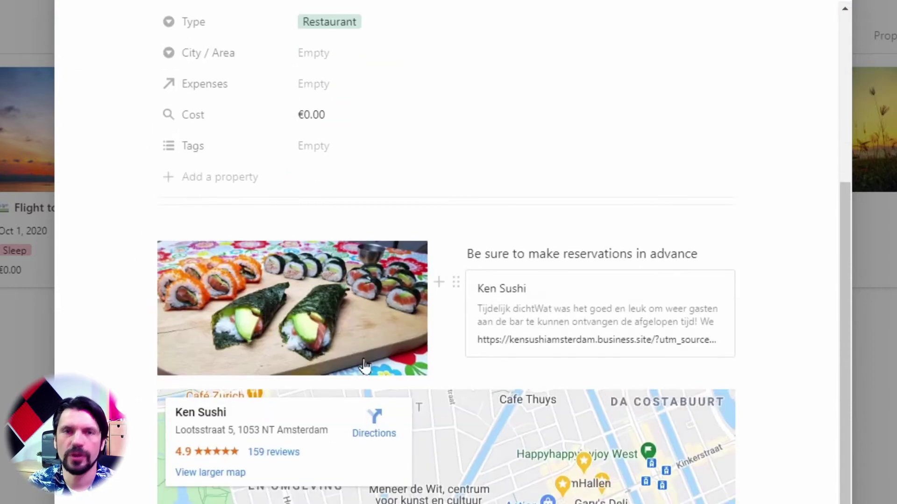
pyautogui.scroll(-2, 749, 392)
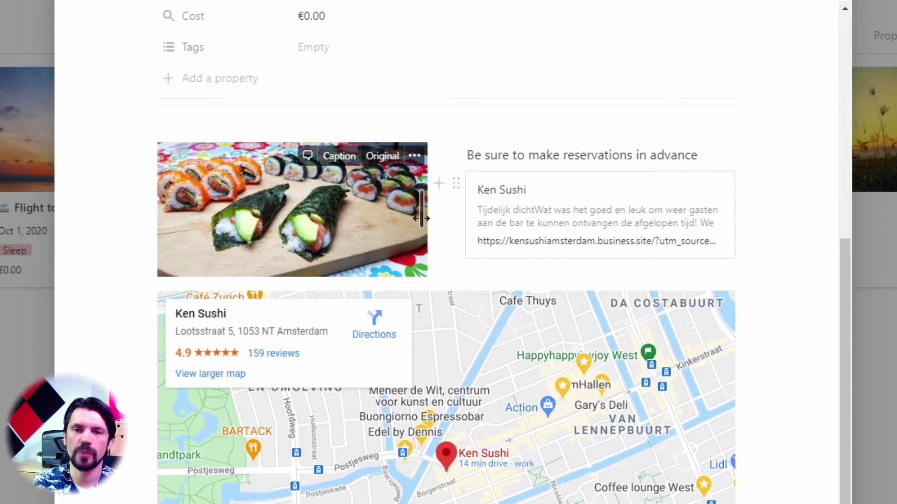
pyautogui.scroll(-1, 464, 346)
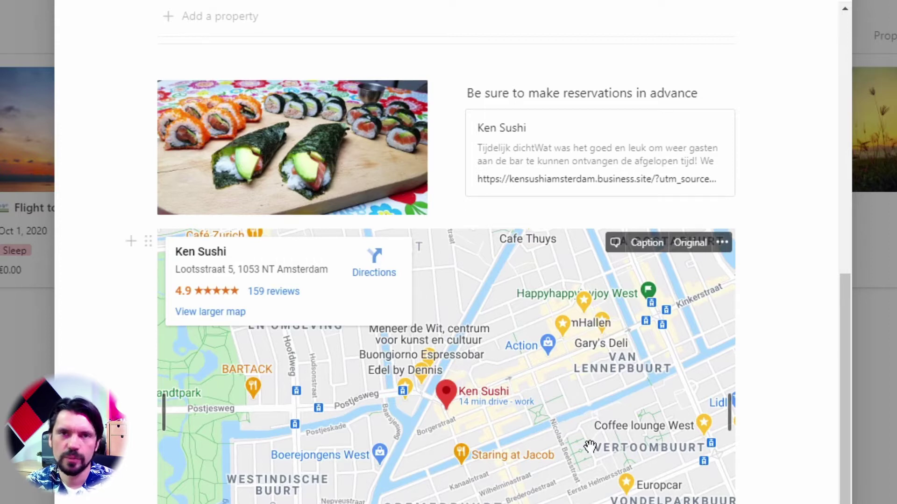
pyautogui.scroll(10, 590, 446)
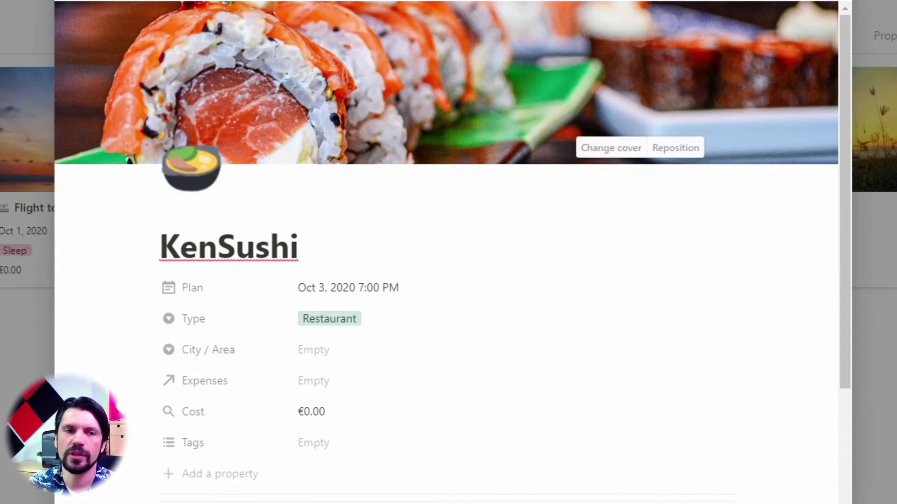
# Step: Close the KenSushi preview and check which properties the Holiday View cards display
pyautogui.press('Escape')
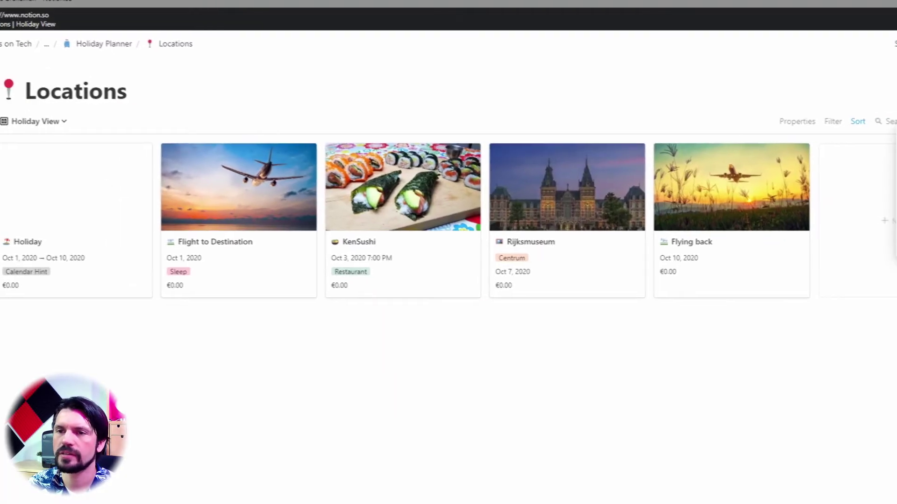
pyautogui.click(834, 151)
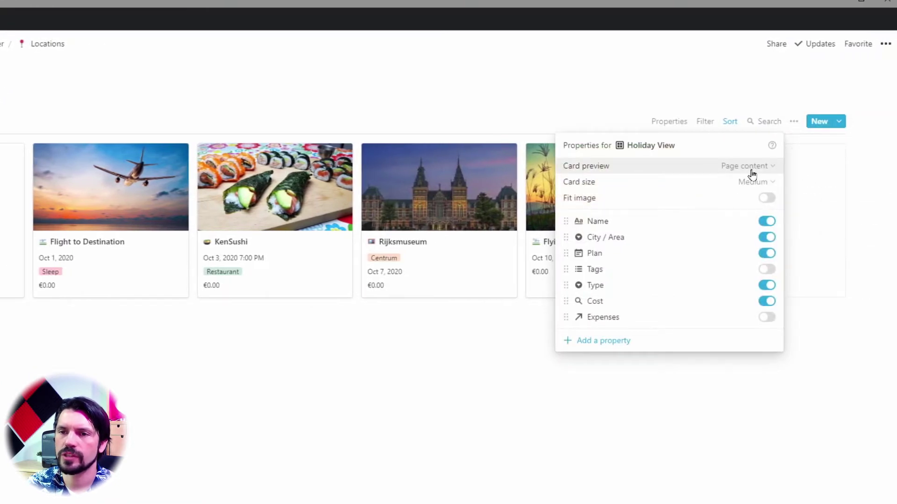
pyautogui.click(487, 450)
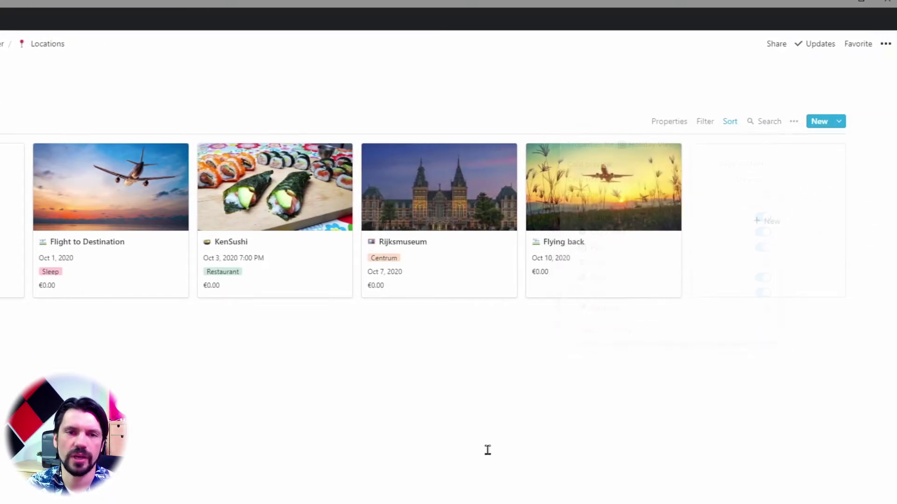
# Step: Preview the KenSushi page, scroll through its contents, then close it
pyautogui.click(339, 208)
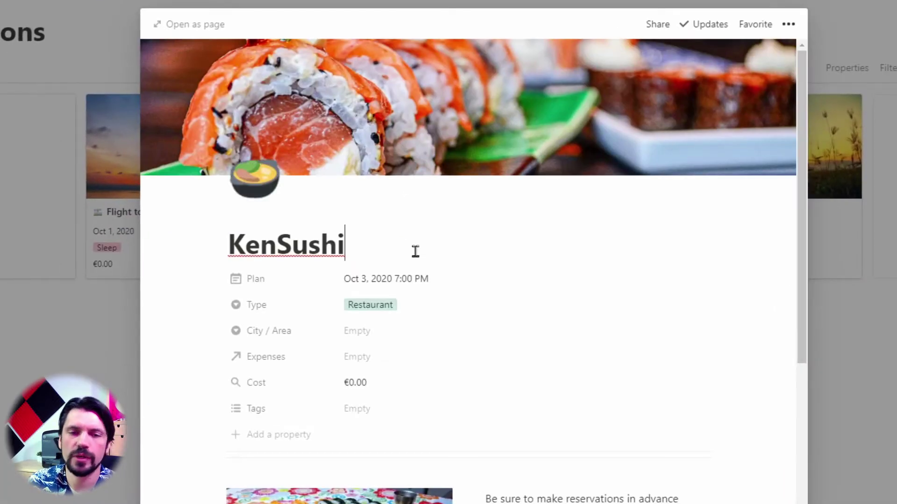
pyautogui.scroll(-5, 415, 251)
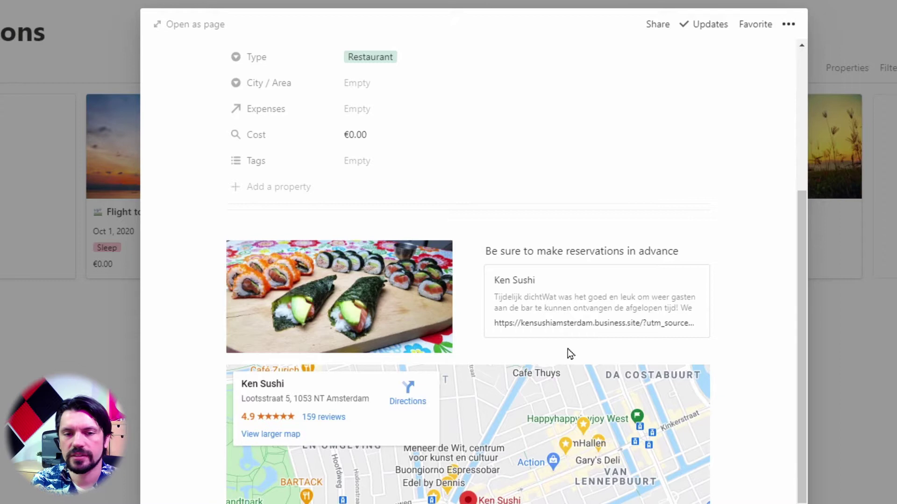
pyautogui.scroll(-3, 568, 352)
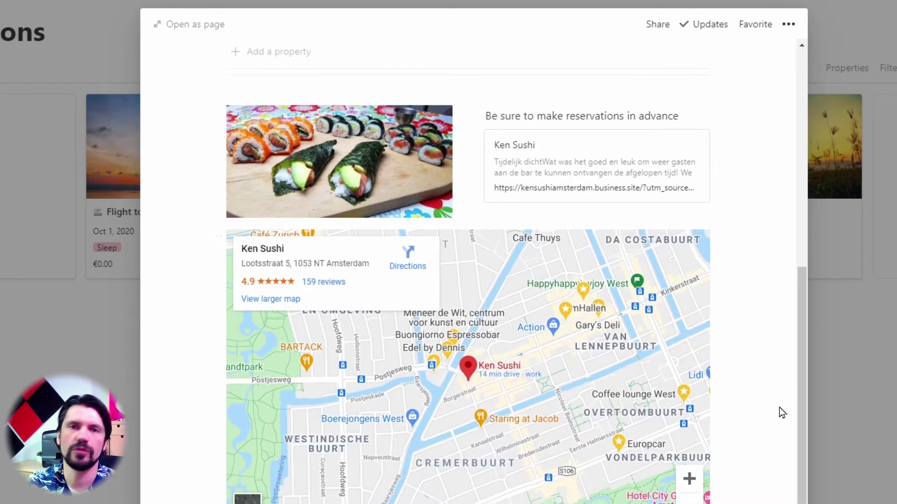
pyautogui.click(881, 410)
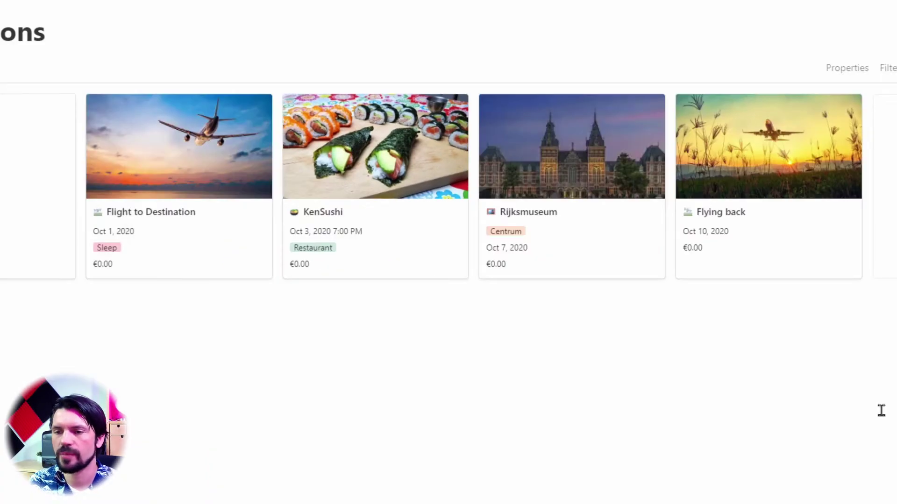
# Step: Create a new Locations page and open a new browser window across the lower screen
pyautogui.click(884, 187)
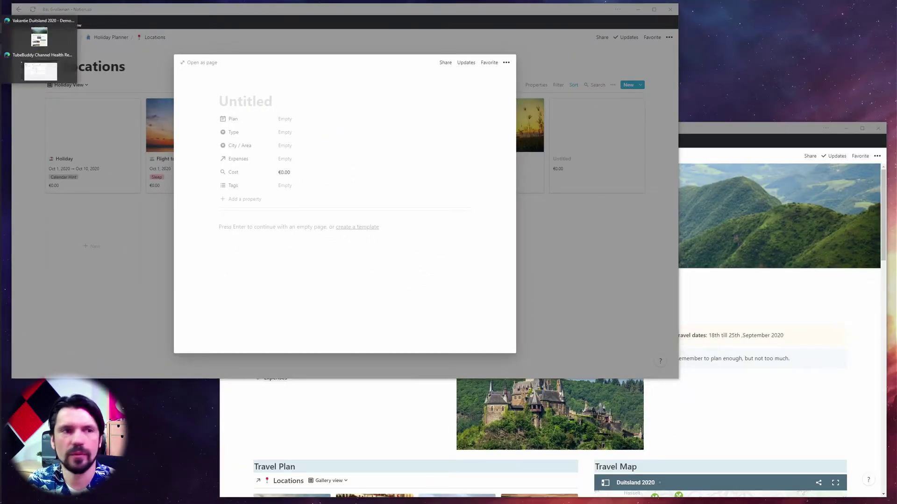
pyautogui.middleClick(1, 44)
pyautogui.moveTo(593, 31); pyautogui.dragTo(301, 266)
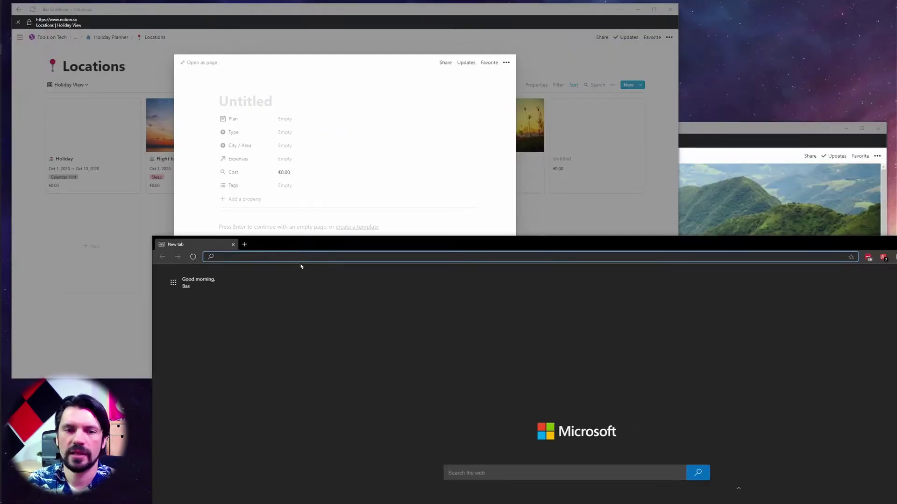
# Step: Search Google Images for 'amsterdam' and copy the canal photo with the red bicycle
pyautogui.write('amst')
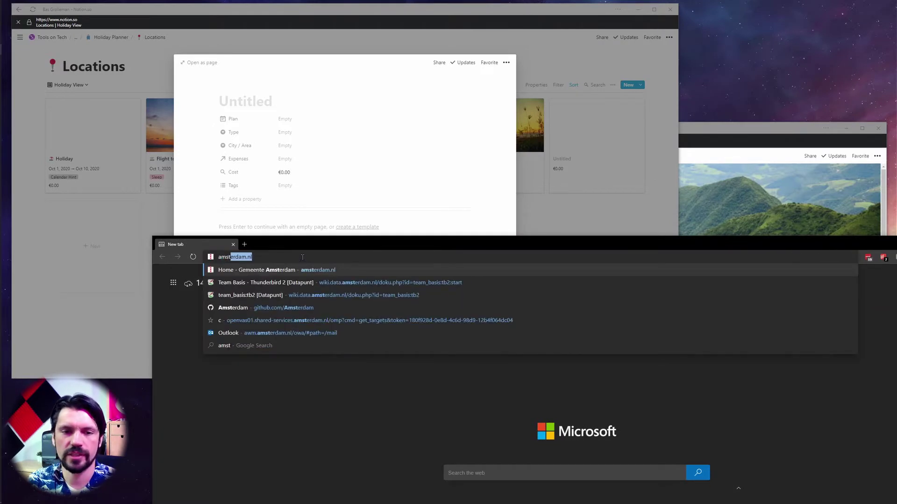
pyautogui.write('erdam')
pyautogui.press('Return')
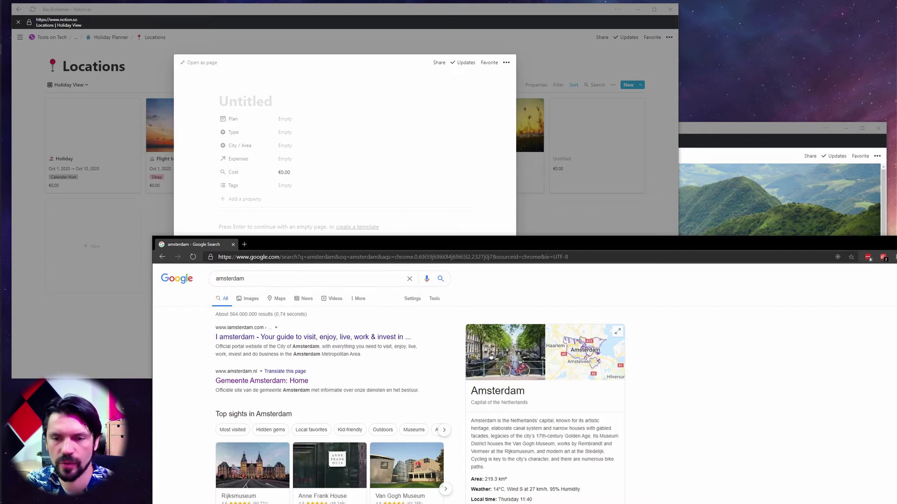
pyautogui.click(492, 356)
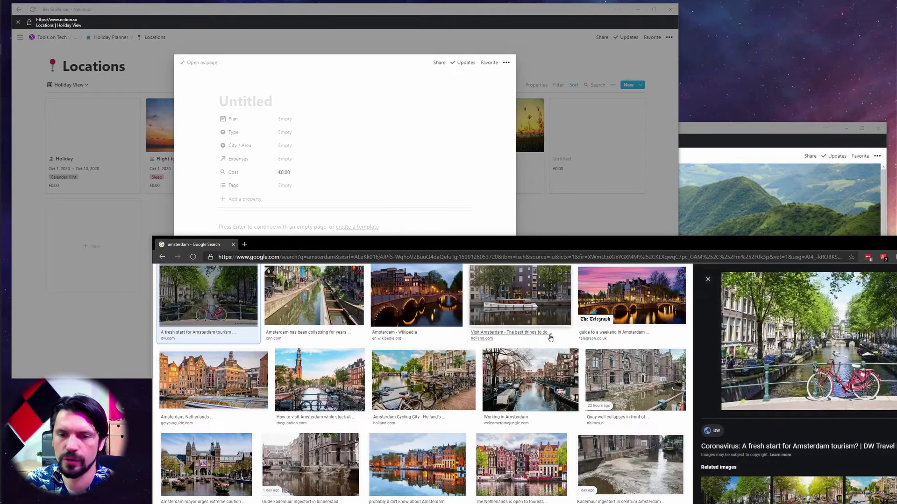
pyautogui.rightClick(812, 334)
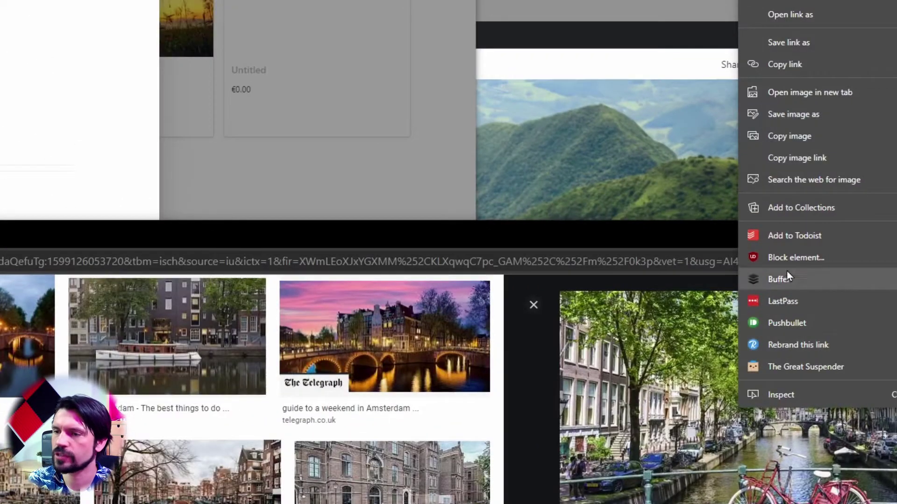
pyautogui.click(794, 151)
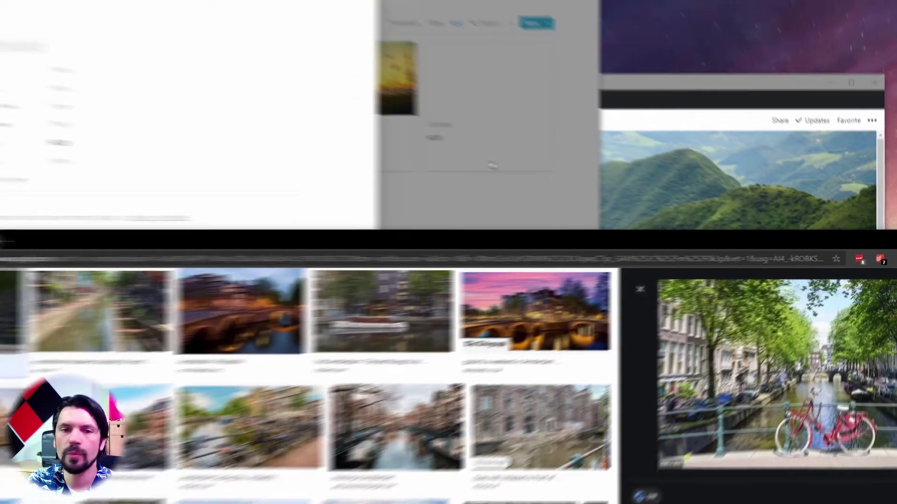
pyautogui.click(492, 165)
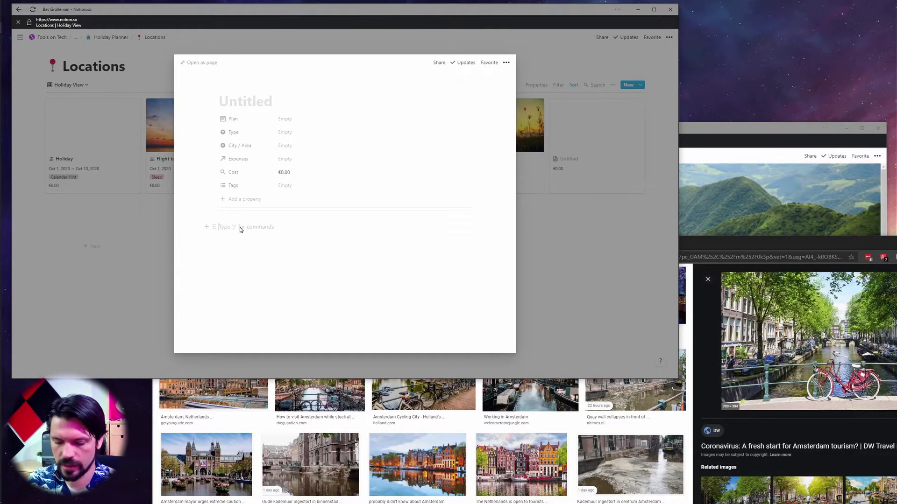
# Step: Paste the canal photo into the new page, title it 'Bike in amsterdam', and close it
pyautogui.hotkey('ctrl', 'v')
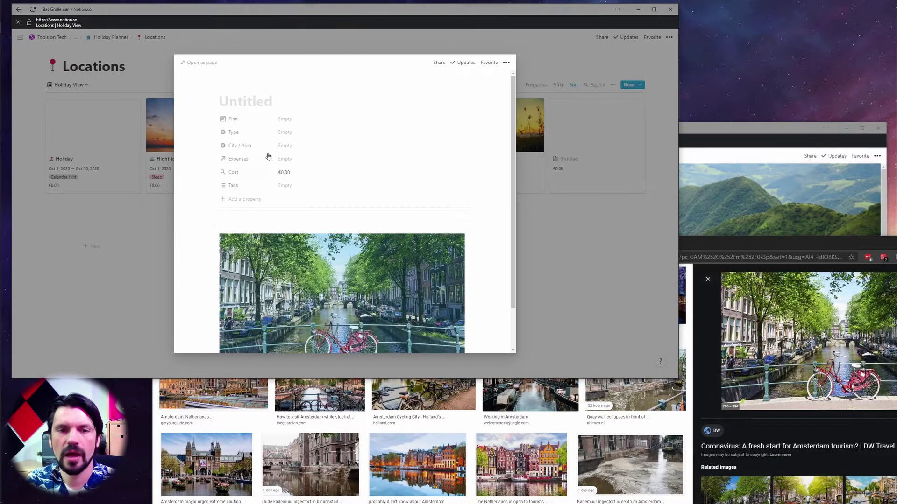
pyautogui.click(270, 102)
pyautogui.write('Bike')
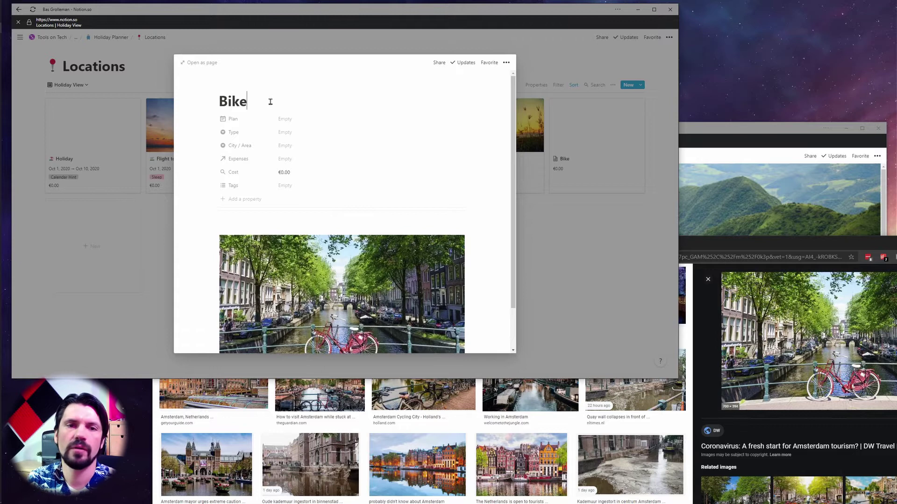
pyautogui.write(' in amsterdam')
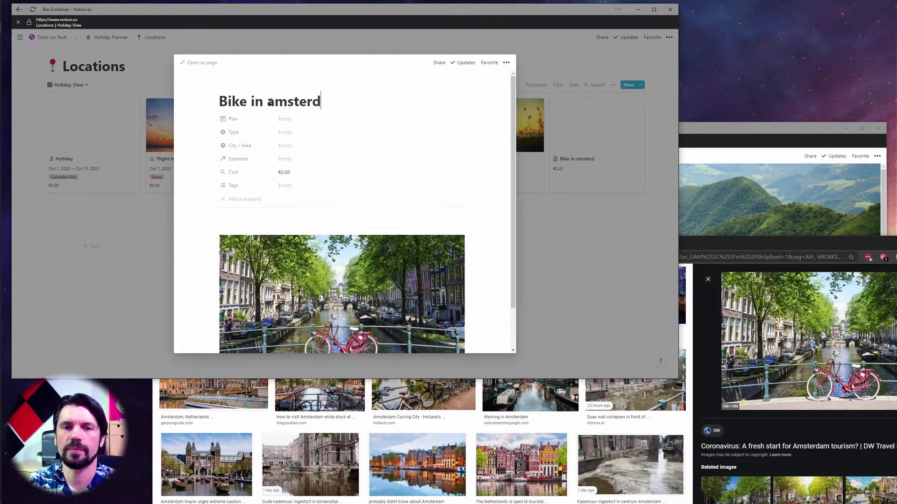
pyautogui.click(160, 320)
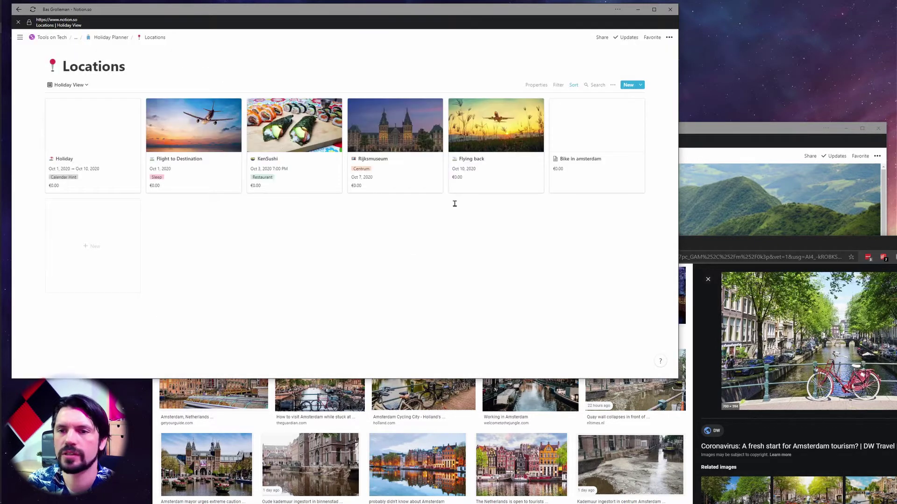
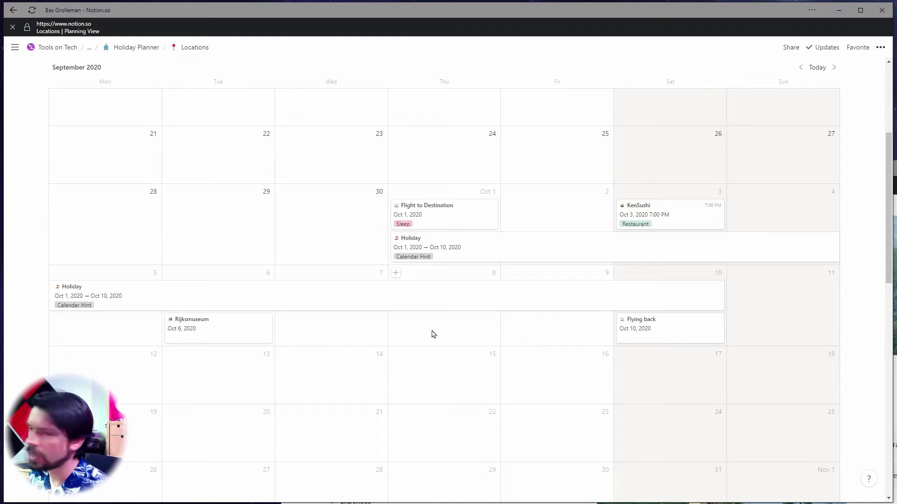
# Step: Move the Rijksmuseum calendar card from Oct 6 to Oct 7, 2020
pyautogui.moveTo(226, 332); pyautogui.dragTo(338, 337)
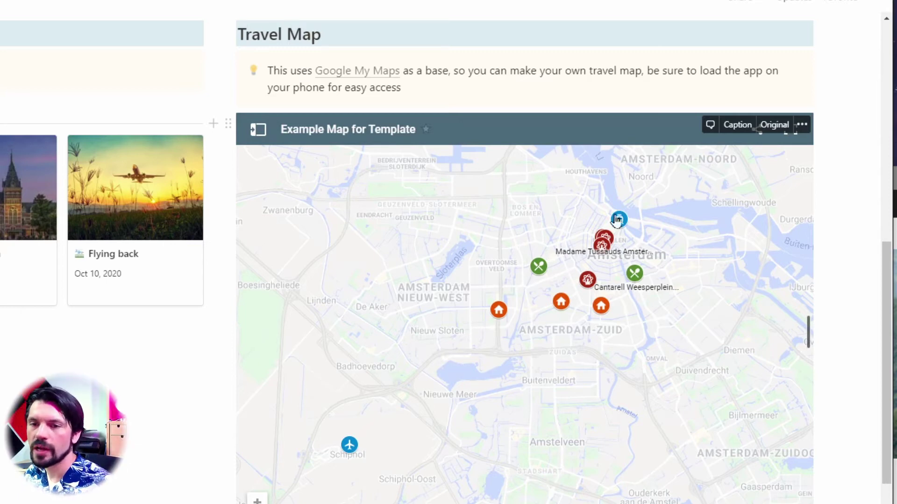
# Step: Pan the embedded travel map to view details for Schiphol airport, the hotel and Ken Sushi
pyautogui.click(350, 445)
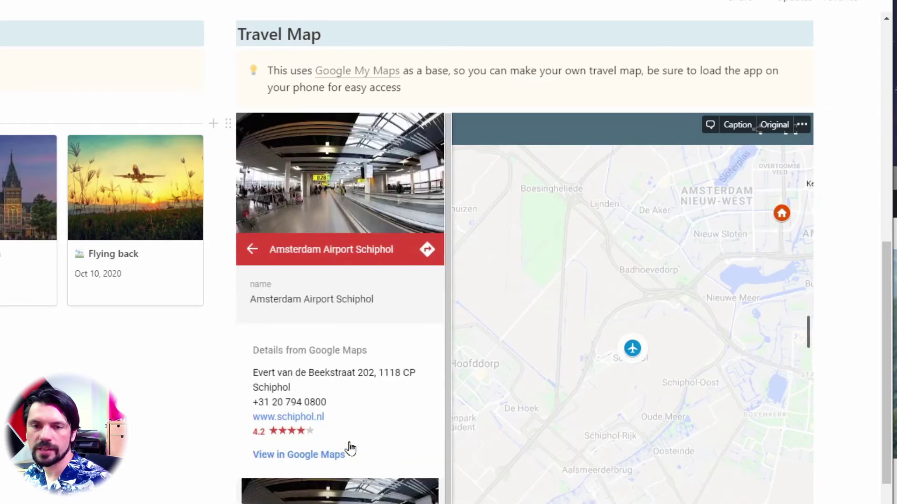
pyautogui.moveTo(642, 411); pyautogui.dragTo(598, 474)
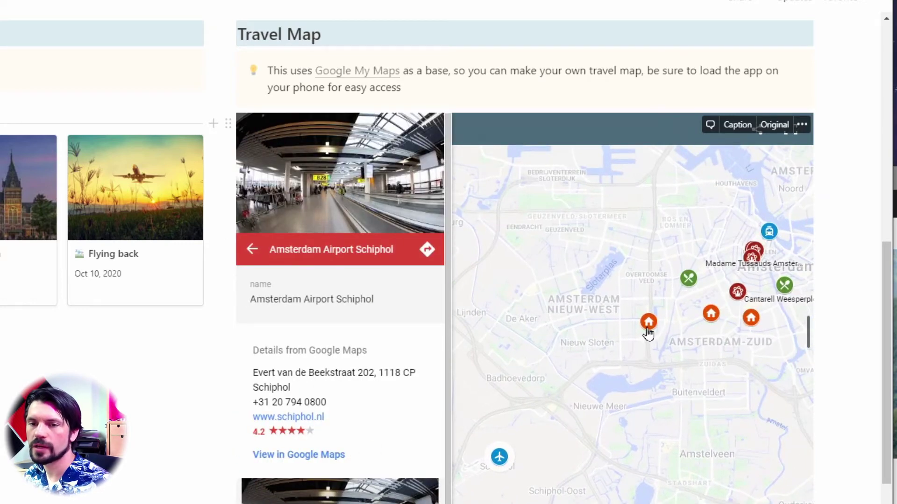
pyautogui.click(648, 330)
pyautogui.moveTo(690, 376); pyautogui.dragTo(626, 420)
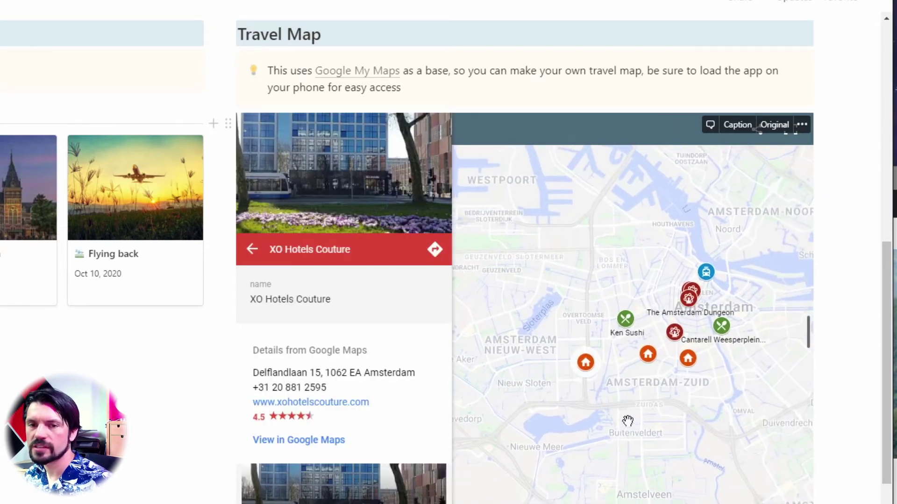
pyautogui.click(626, 319)
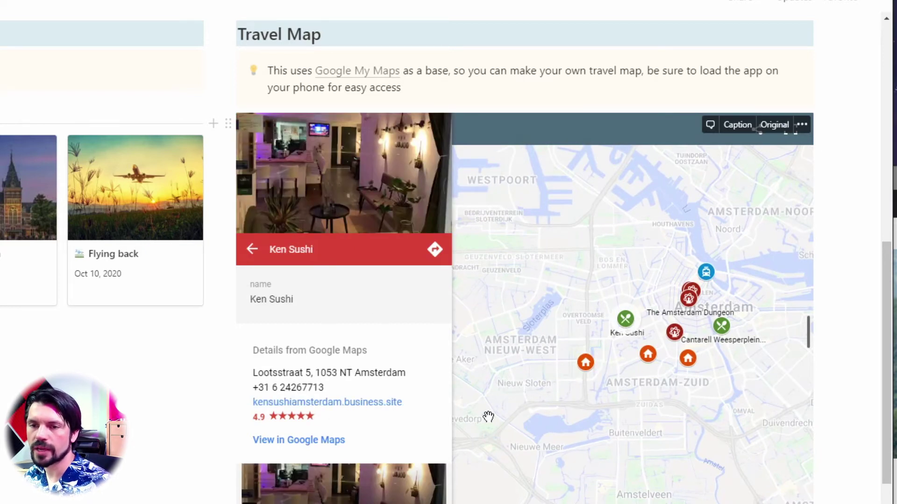
pyautogui.moveTo(488, 416); pyautogui.dragTo(474, 453)
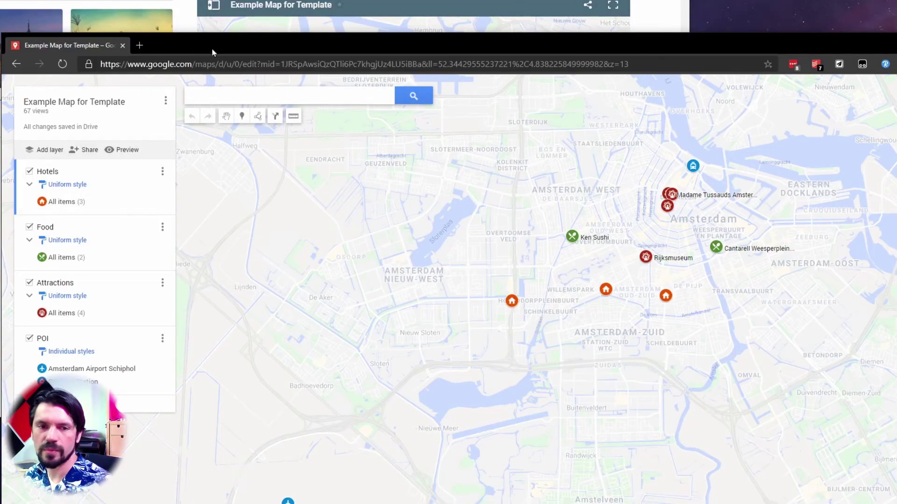
# Step: With Food as the active layer, search 'restaurant' and add Van Gogo's Cafe + banh mi
pyautogui.click(80, 232)
pyautogui.click(243, 92)
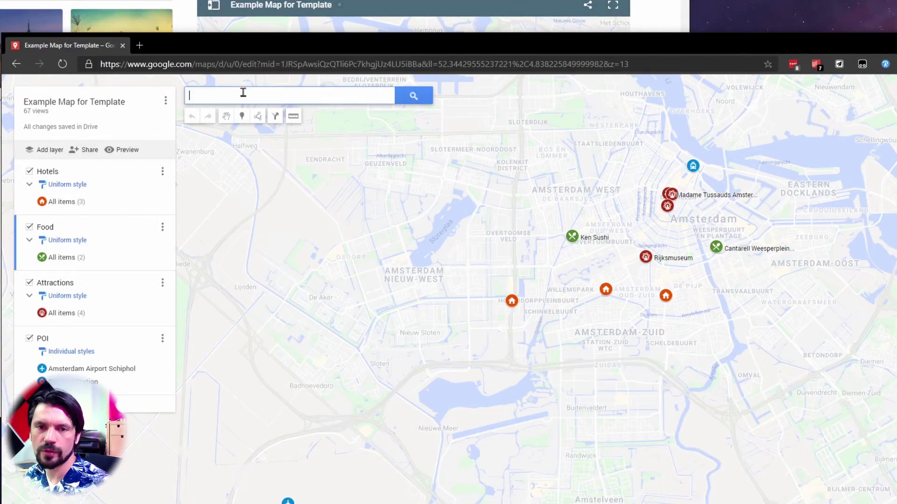
pyautogui.write('restaur')
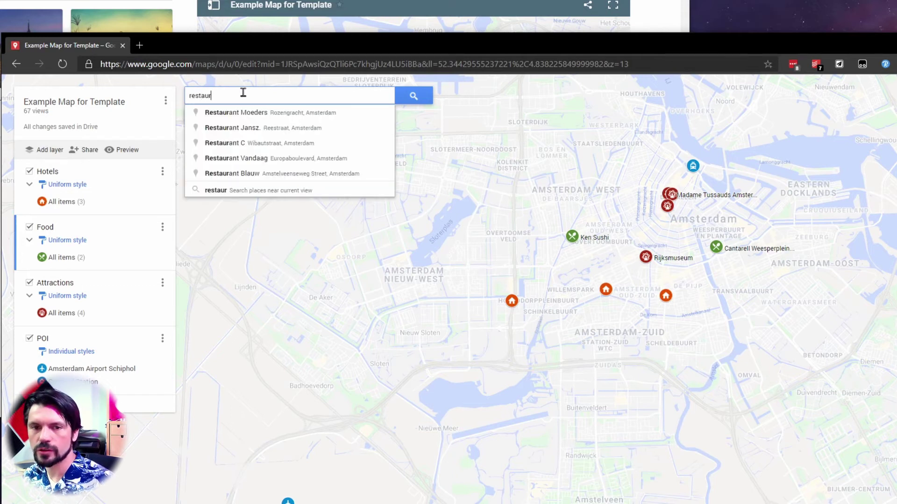
pyautogui.hotkey('ctrl', 'a')
pyautogui.press('BackSpace')
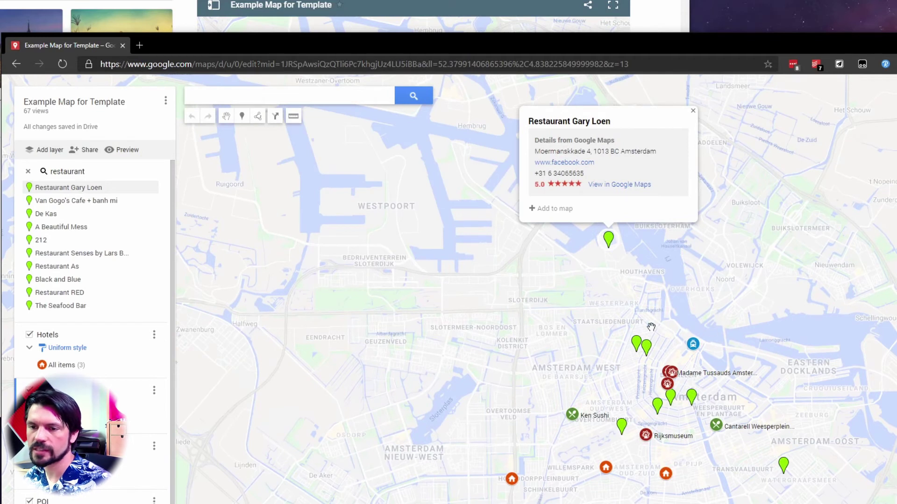
pyautogui.click(637, 343)
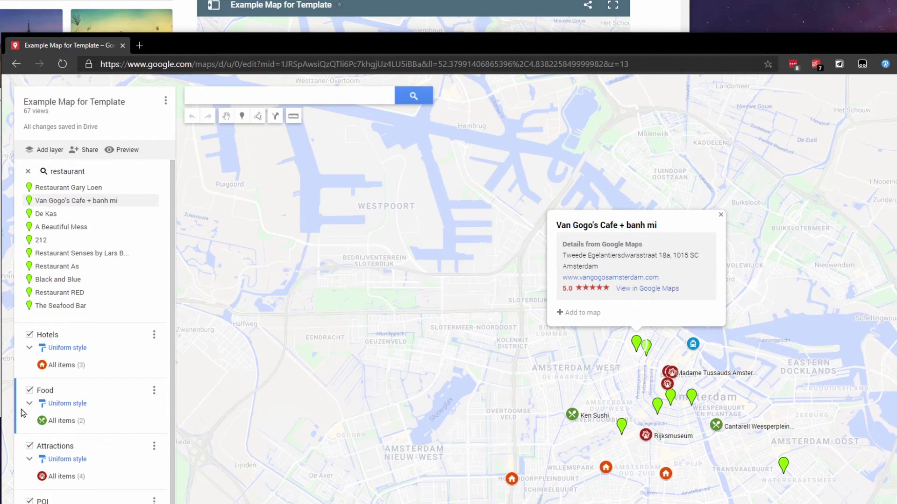
pyautogui.click(576, 312)
pyautogui.click(475, 435)
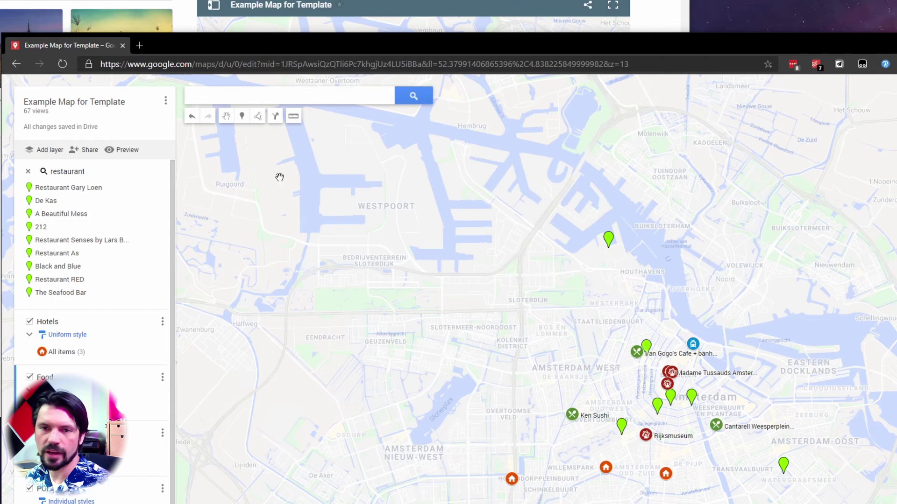
pyautogui.click(28, 171)
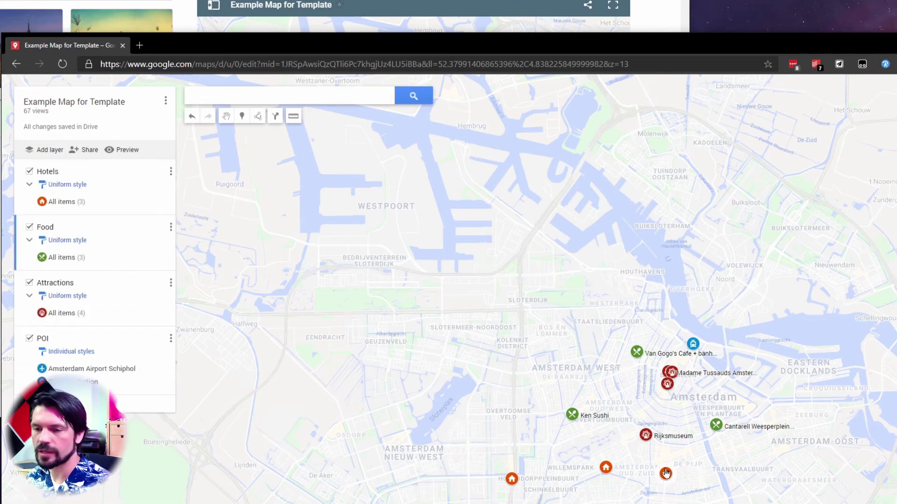
# Step: Zoom the My Maps view in and back out to check the Food markers
pyautogui.scroll(1, 667, 473)
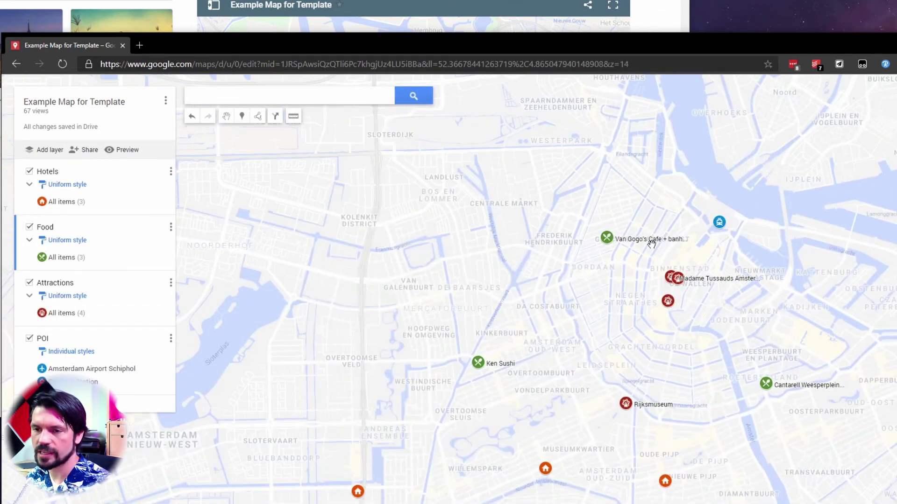
pyautogui.scroll(-2, 589, 338)
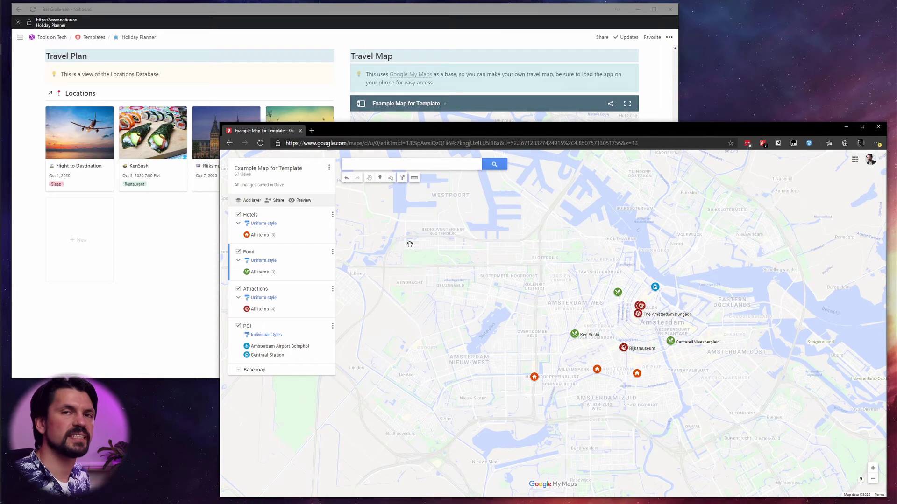
# Step: Copy the map's web address and embed it as a Google map below the Locations gallery
pyautogui.click(472, 144)
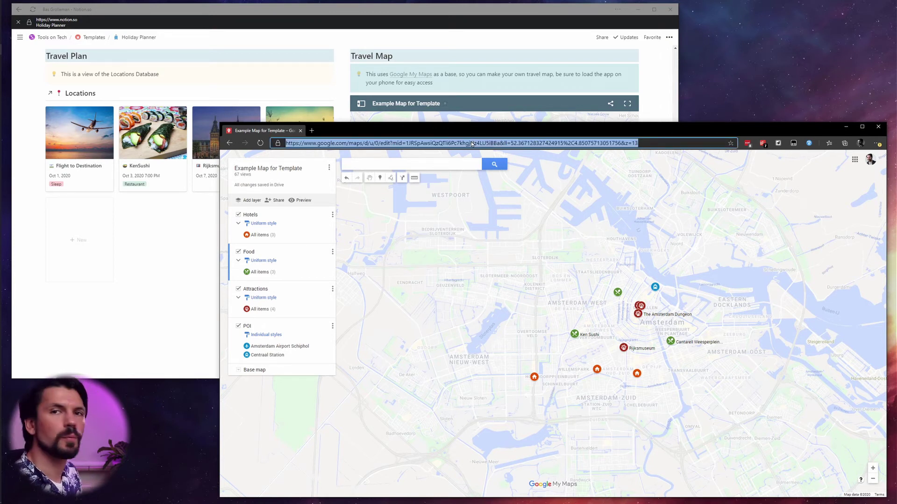
pyautogui.click(677, 101)
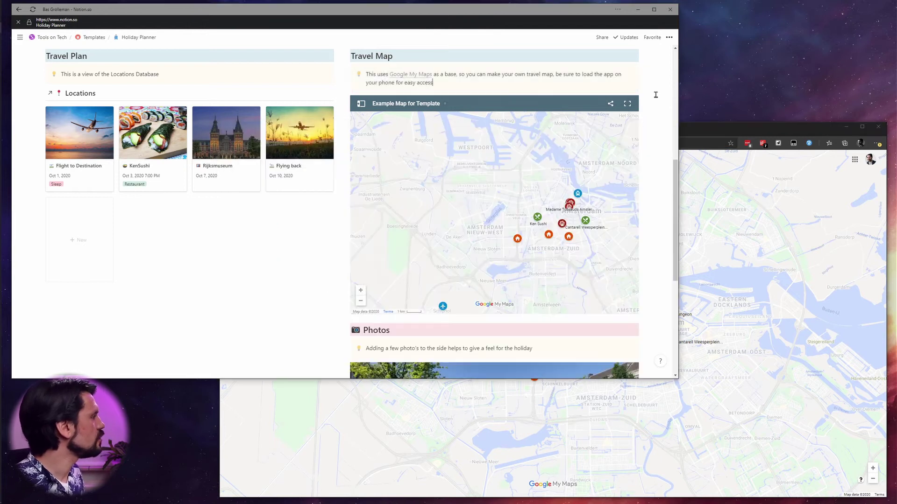
pyautogui.click(196, 326)
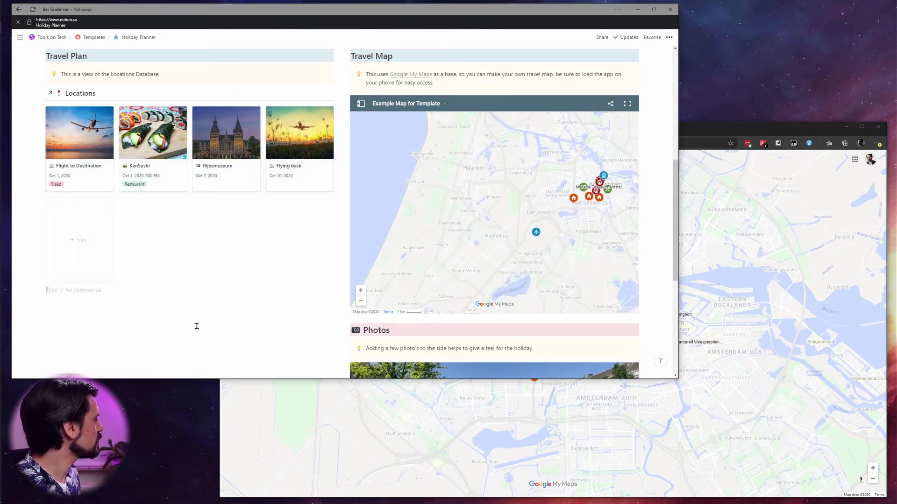
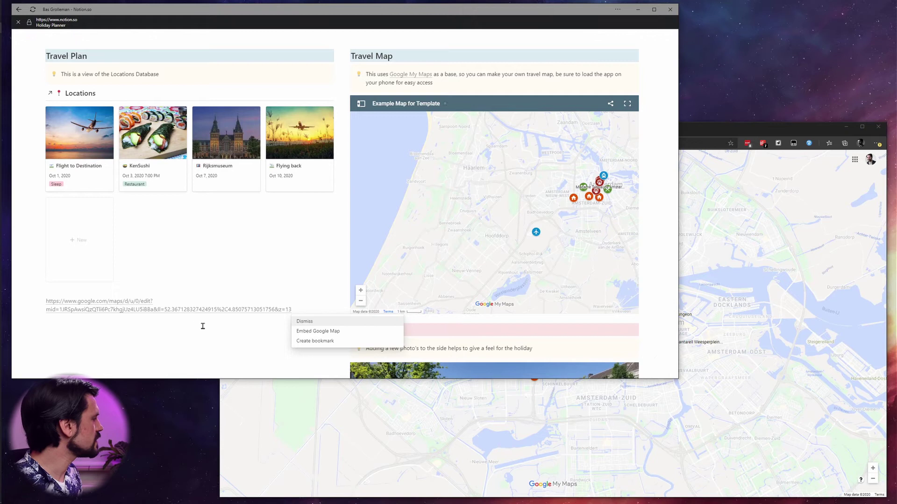
pyautogui.click(343, 334)
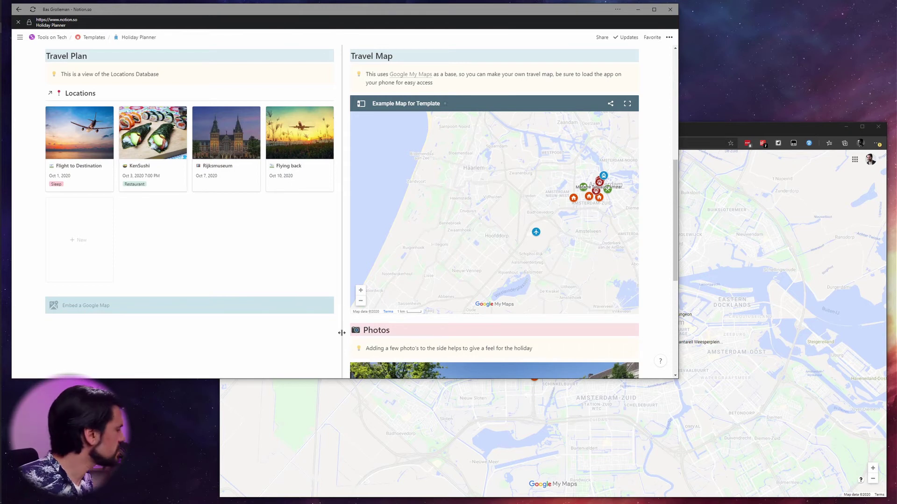
# Step: Delete the duplicate map embed and show the Travel Map's layer list
pyautogui.scroll(-2, 430, 184)
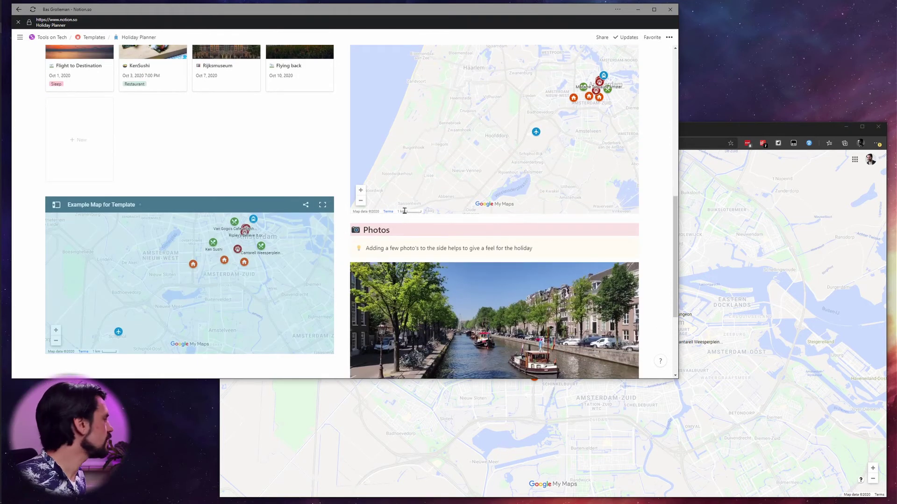
pyautogui.click(56, 205)
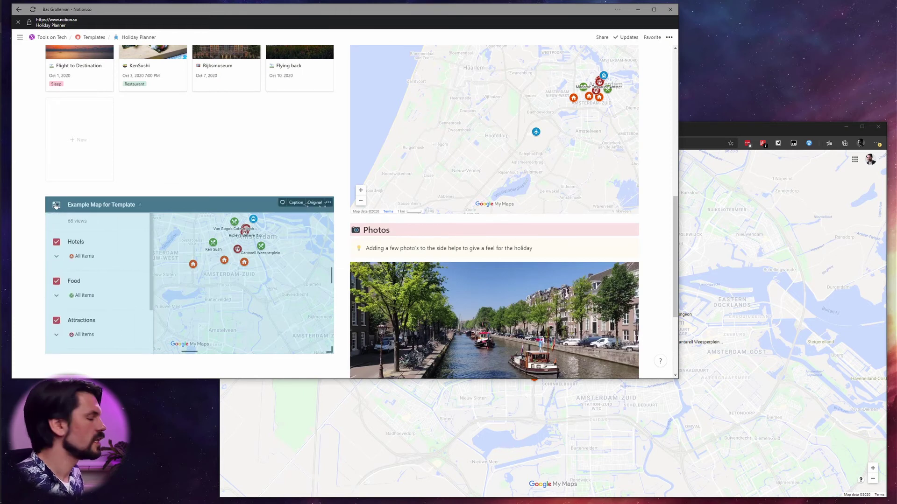
pyautogui.click(61, 190)
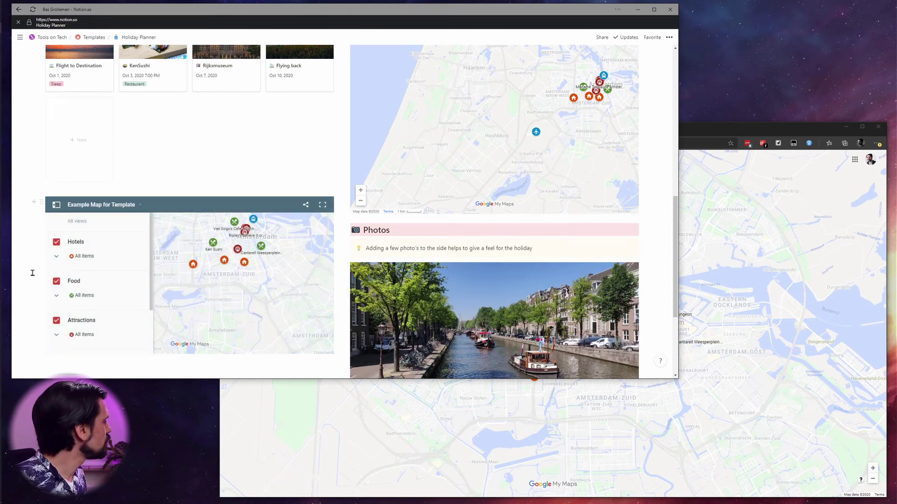
pyautogui.click(41, 202)
pyautogui.click(67, 159)
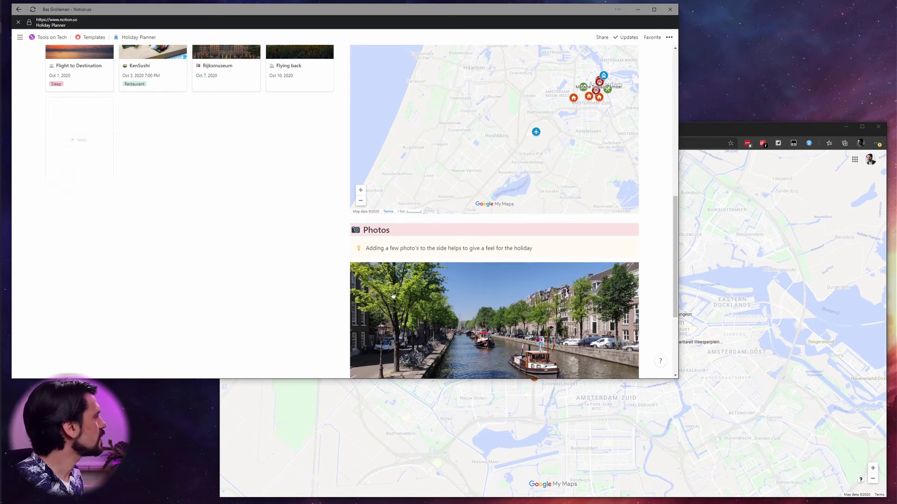
pyautogui.scroll(3, 360, 154)
pyautogui.click(360, 154)
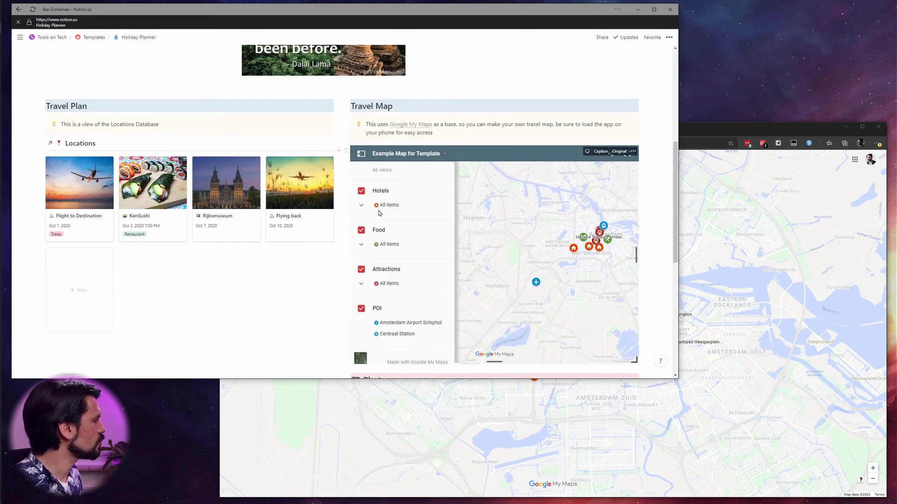
# Step: Toggle the POI, Attractions and Hotels layers in the embedded map, then list open windows
pyautogui.click(361, 309)
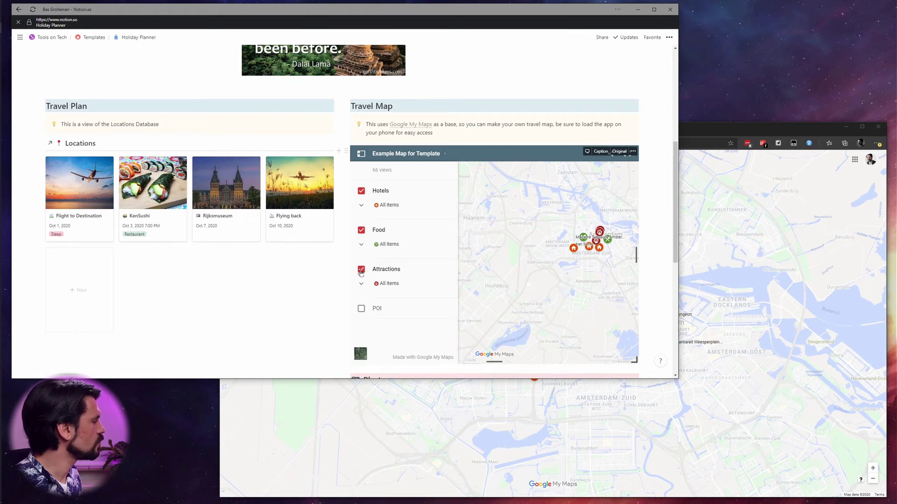
pyautogui.click(361, 269)
pyautogui.click(361, 191)
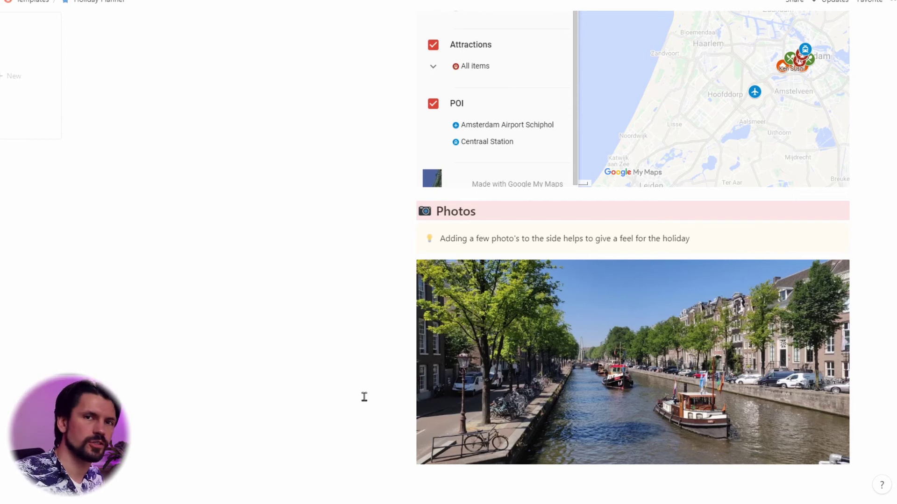
pyautogui.press('super+Tab')
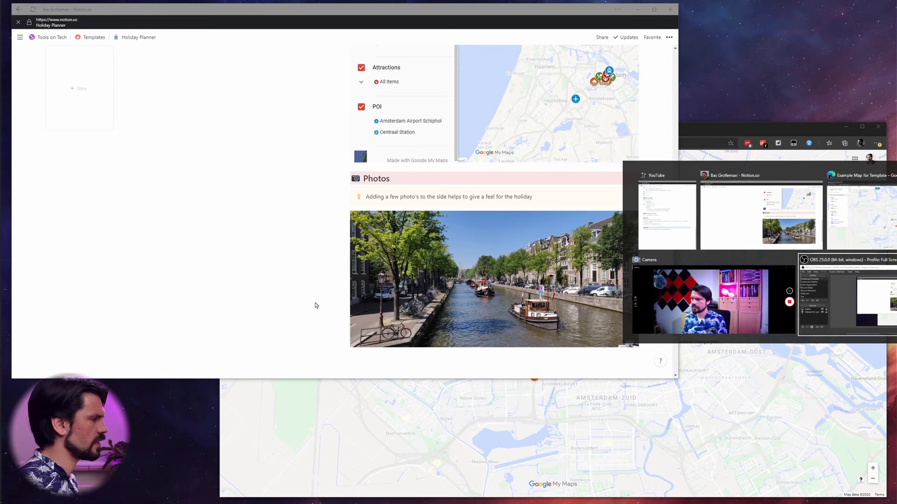
# Step: Switch to the Vakantie Duitsland 2020 - Demo window and scroll through its gallery and map
pyautogui.hotkey('alt', 'Tab')
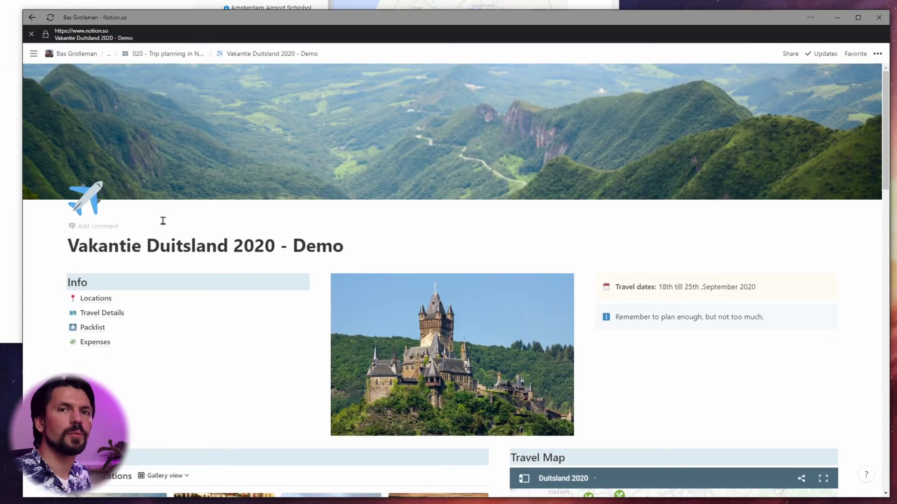
pyautogui.scroll(-7, 163, 221)
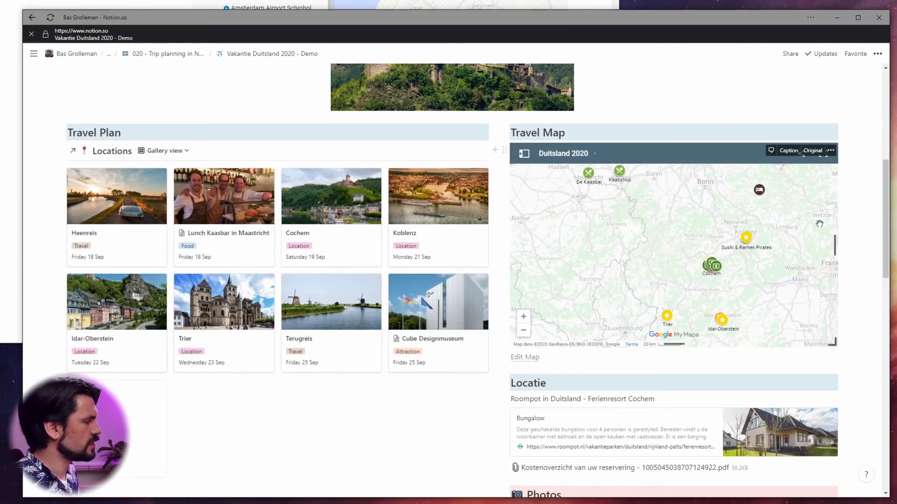
pyautogui.scroll(-6, 352, 369)
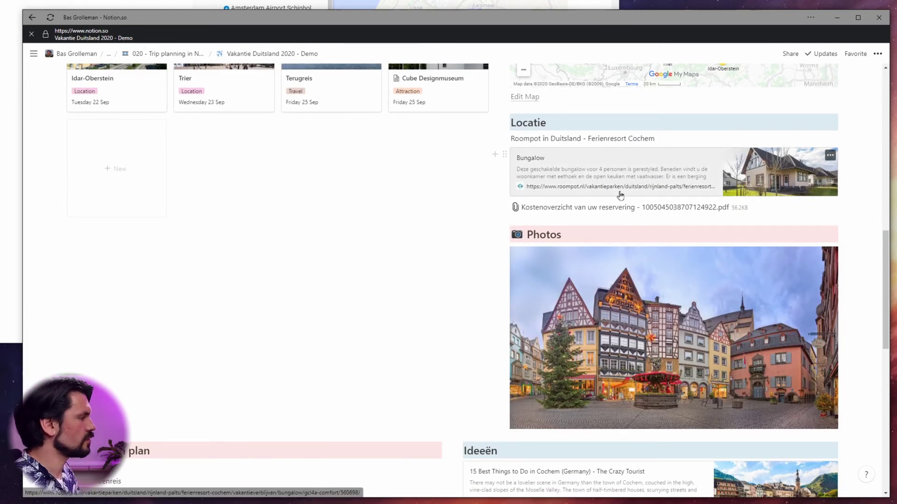
pyautogui.scroll(-9, 635, 248)
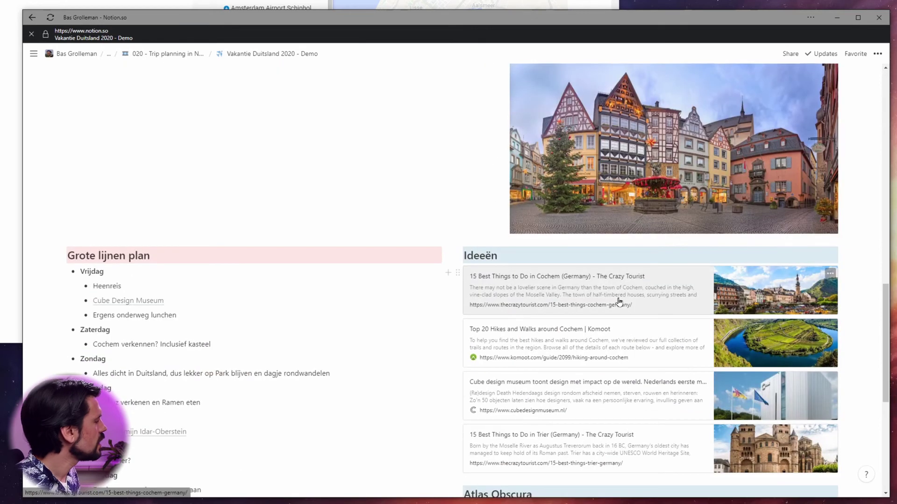
pyautogui.scroll(1, 531, 400)
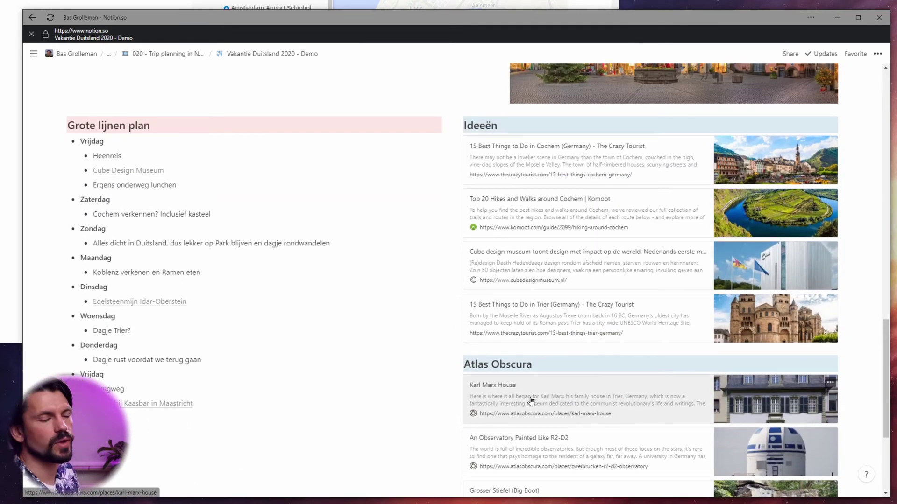
pyautogui.scroll(-3, 537, 326)
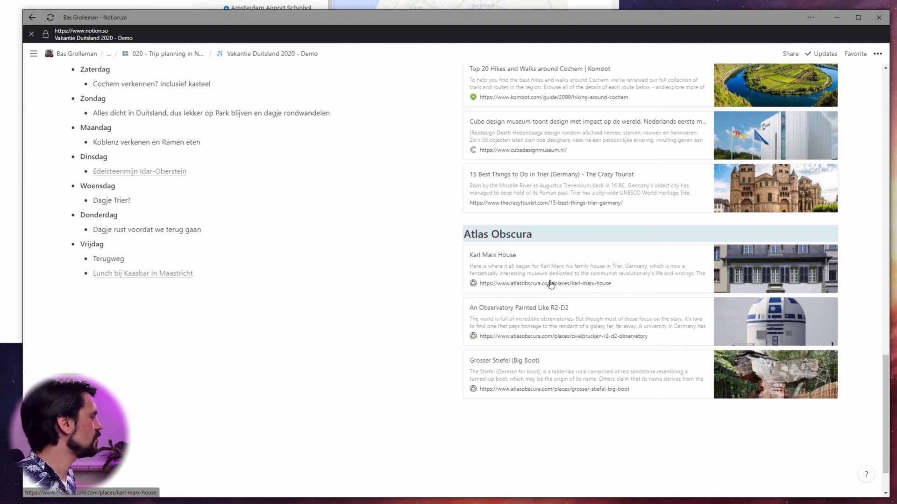
pyautogui.scroll(3, 444, 360)
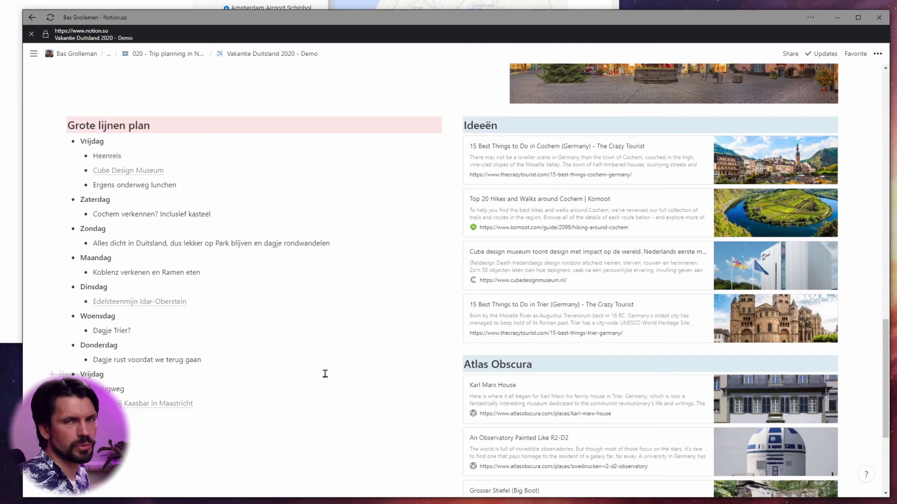
pyautogui.scroll(2, 323, 369)
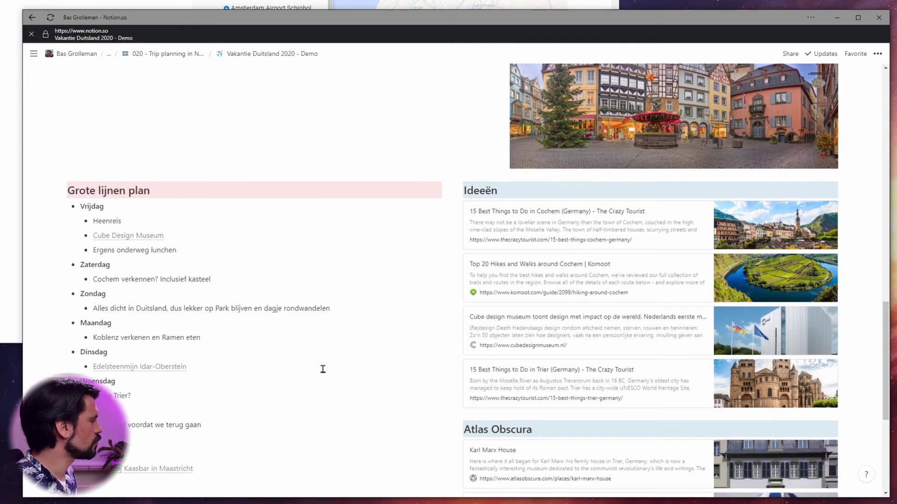
pyautogui.scroll(10, 323, 369)
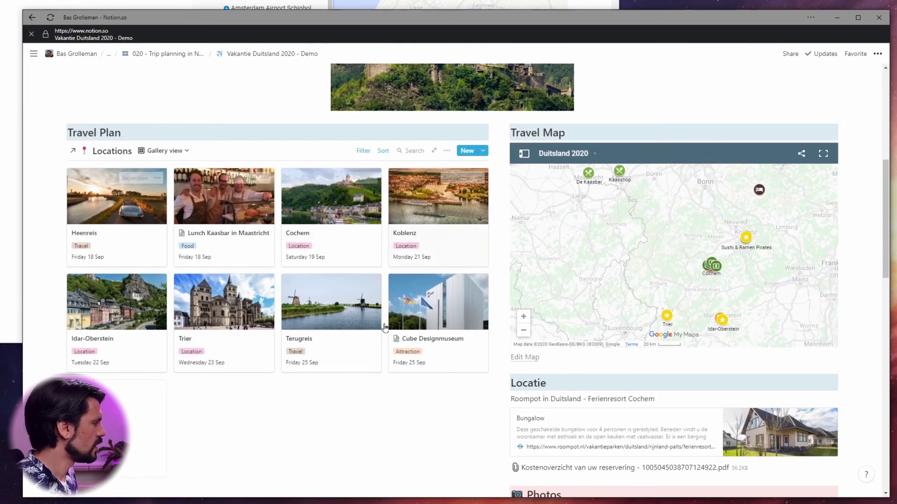